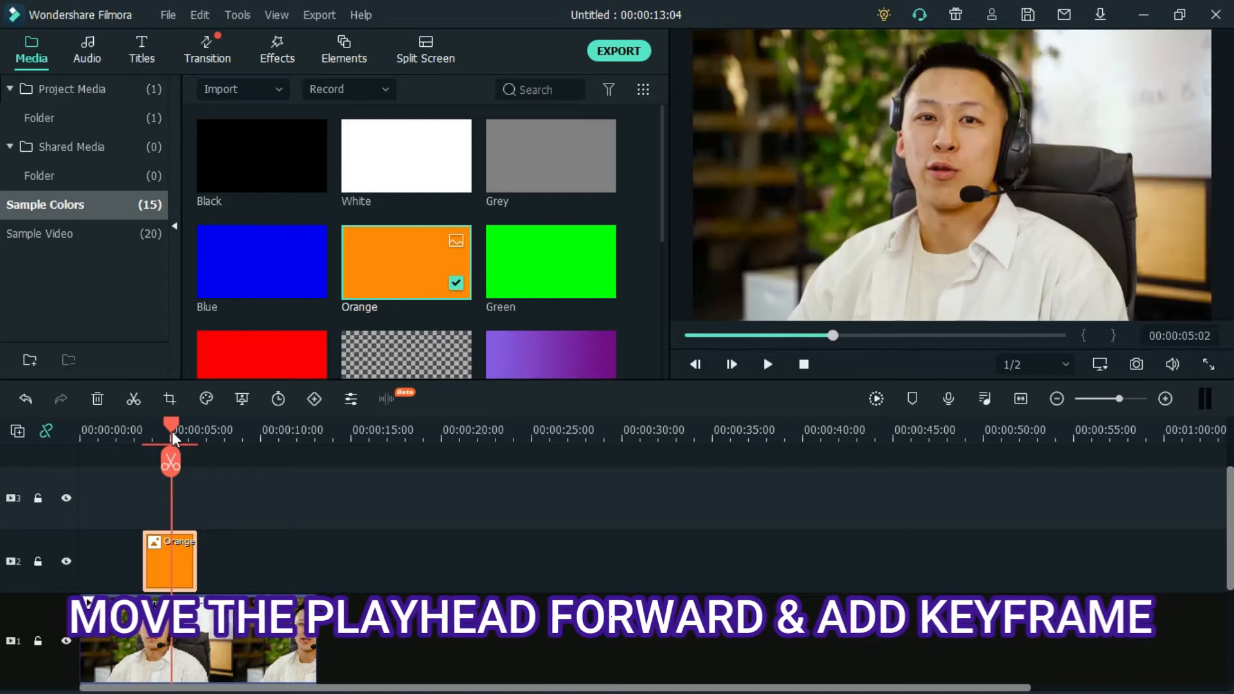
Hide the orange track and add a keyframe to the main video at 00:00:05:03 with X position 90
left_click(67, 561)
left_click(173, 652)
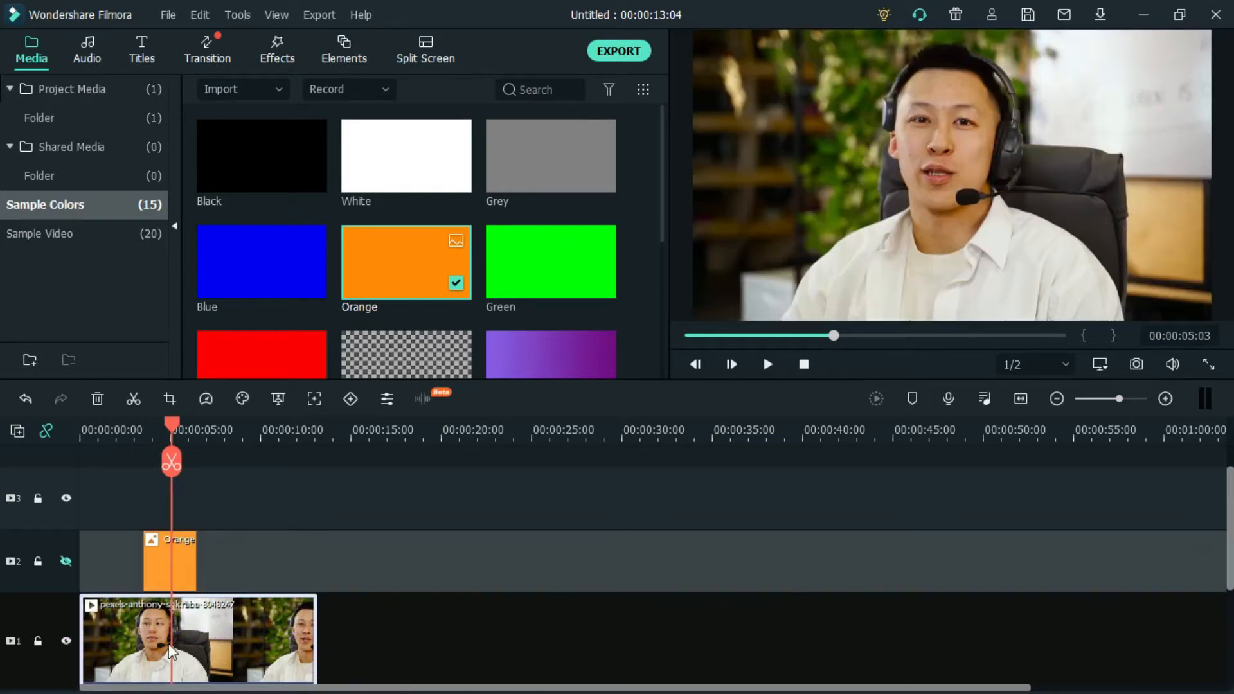
left_click(350, 398)
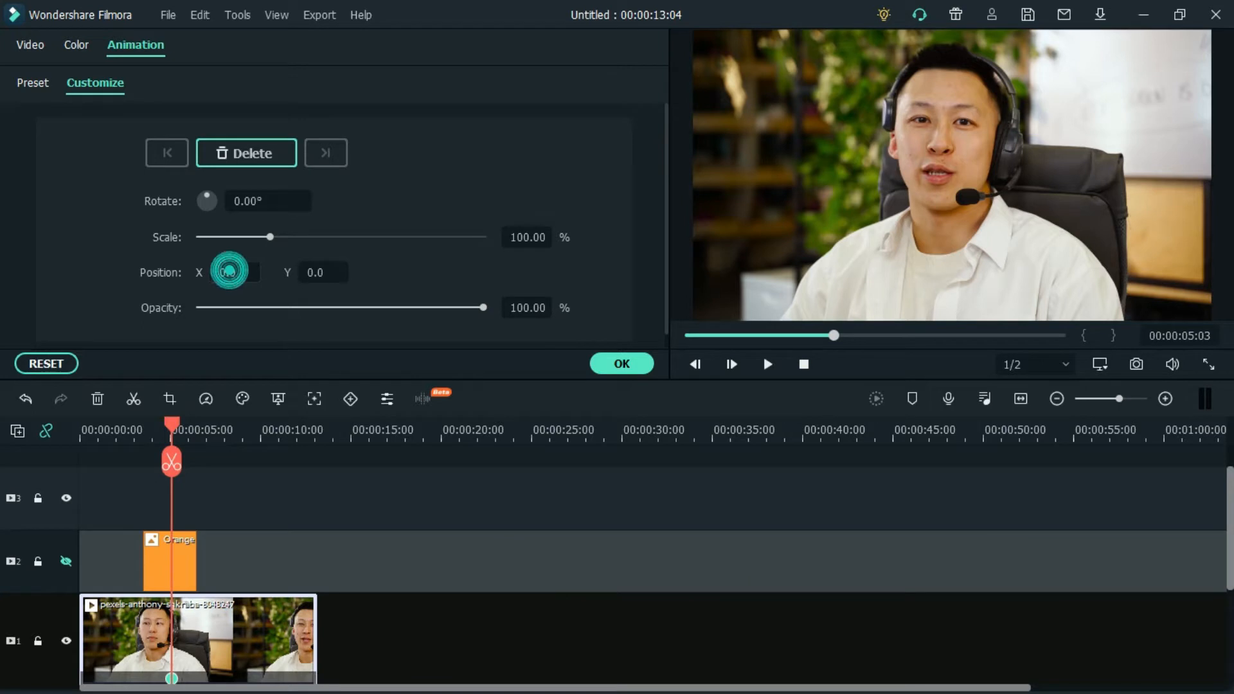
left_click_drag(230, 272, 230, 272)
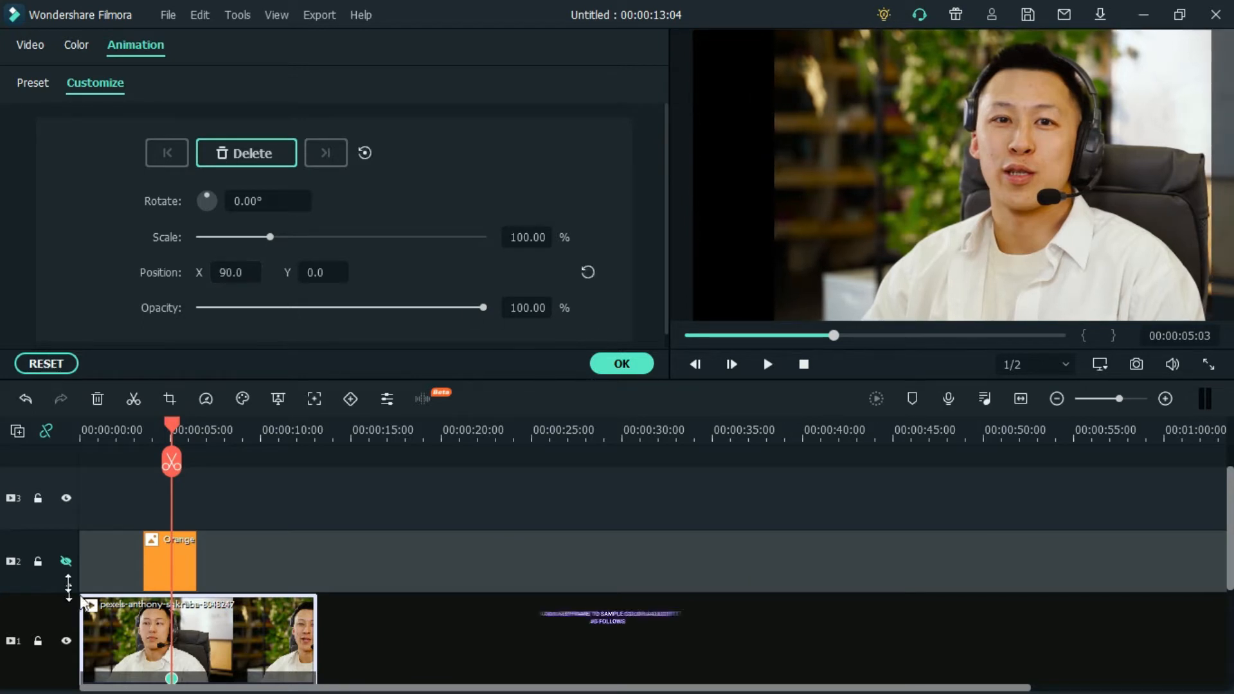
Show the orange track again, keyframe the orange clip at 00:00:05:03 and narrow it to a left-side panel with X position about -183.5
left_click(65, 561)
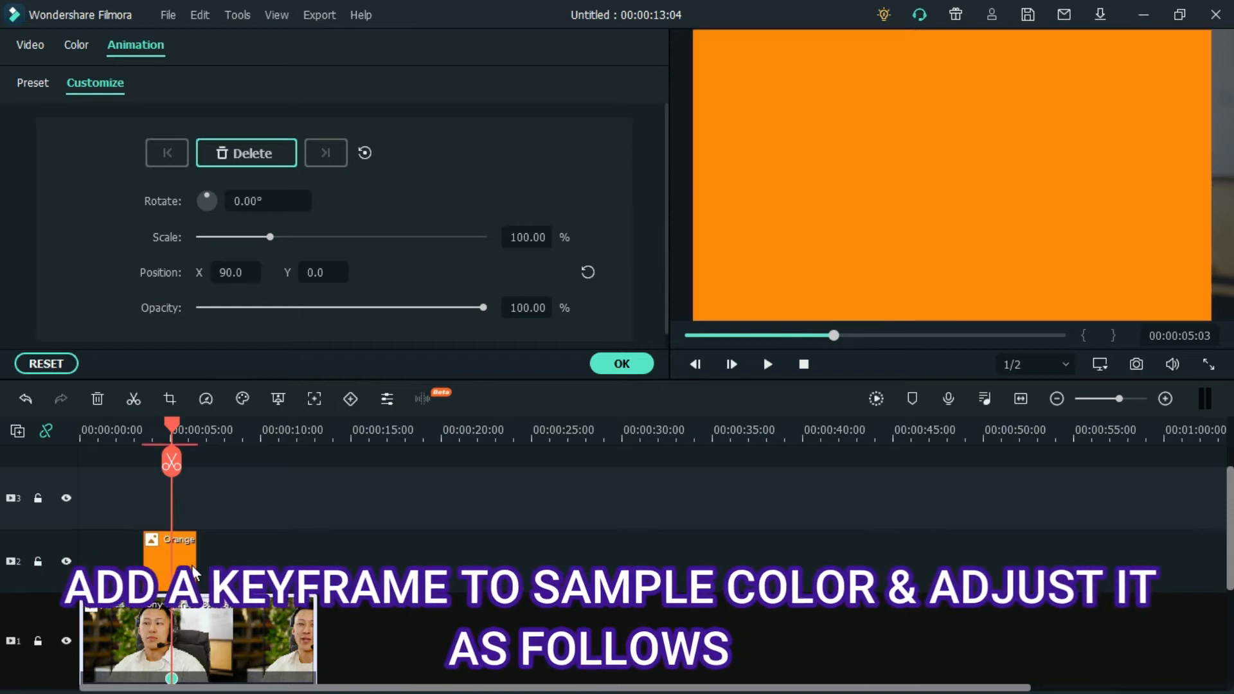
left_click(175, 563)
left_click(245, 152)
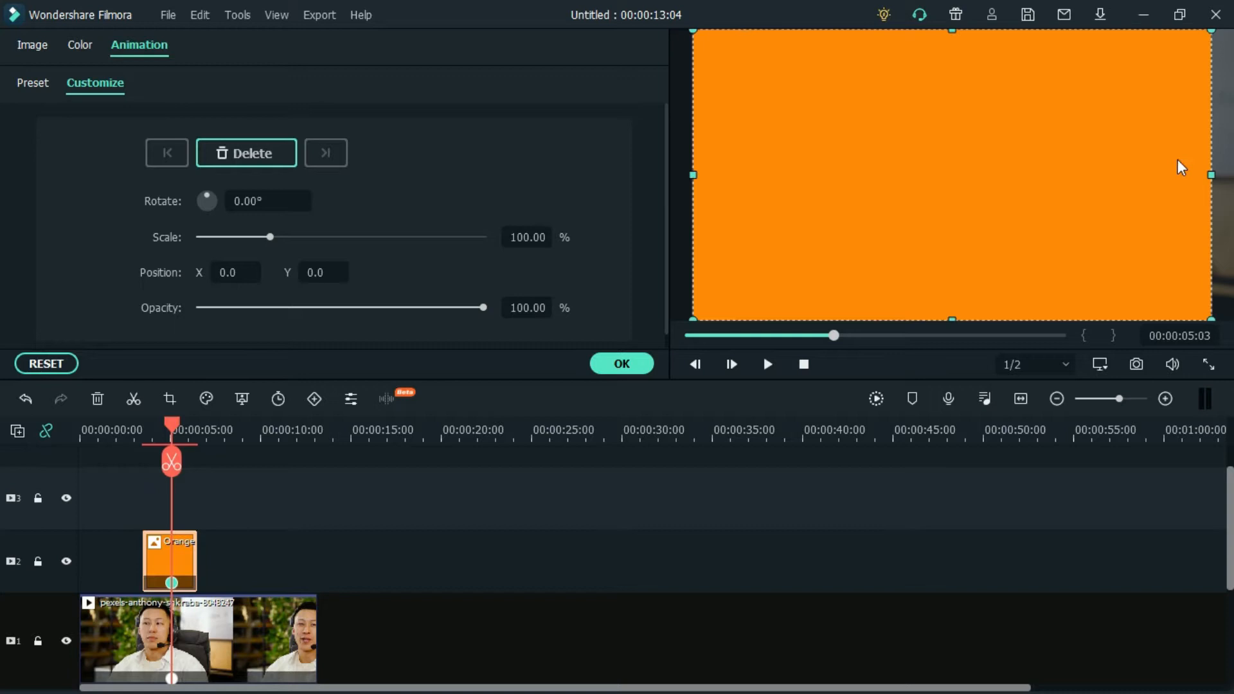
left_click_drag(1211, 174, 874, 201)
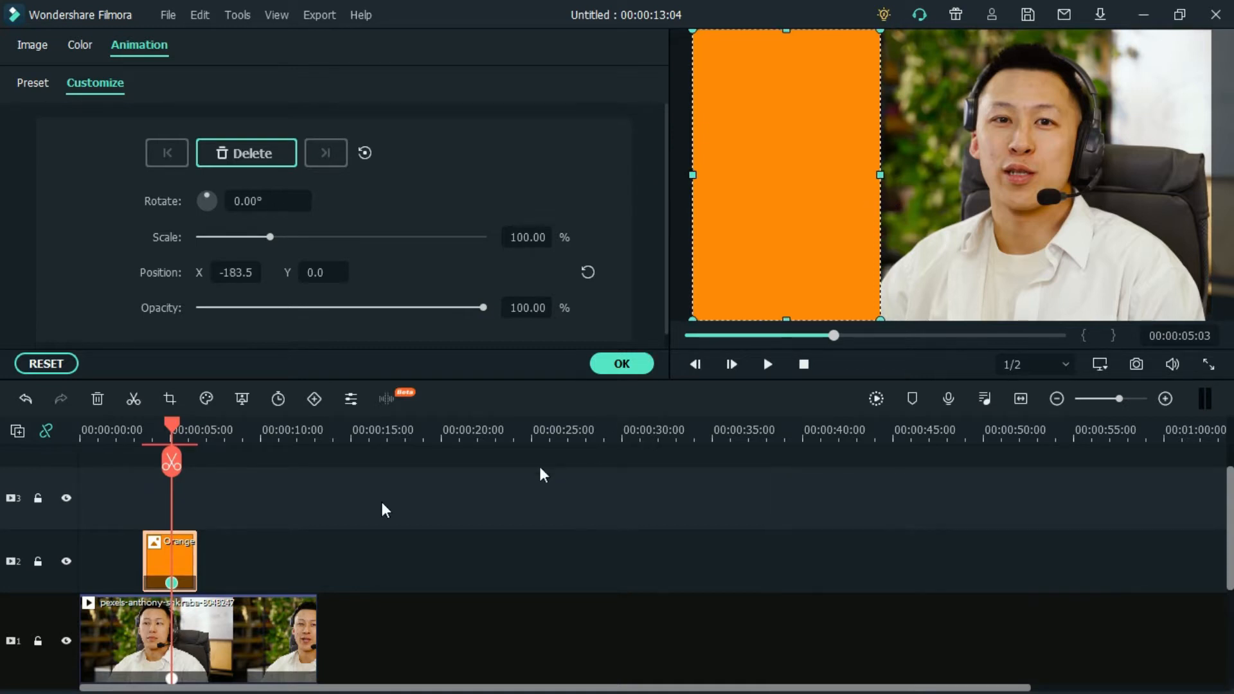
At 00:00:04:03, hide the orange track and reset the main video's X position to 0 at a keyframe
left_click(168, 424)
left_click_drag(161, 426, 154, 426)
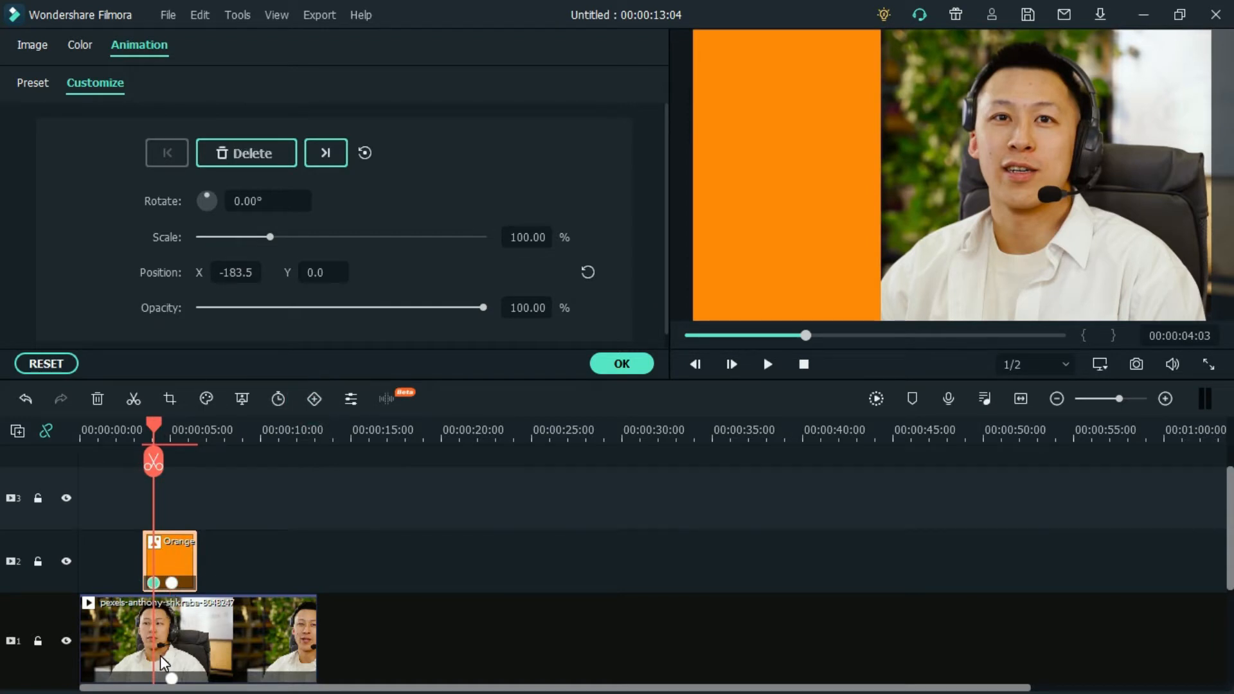
left_click(66, 561)
left_click(161, 662)
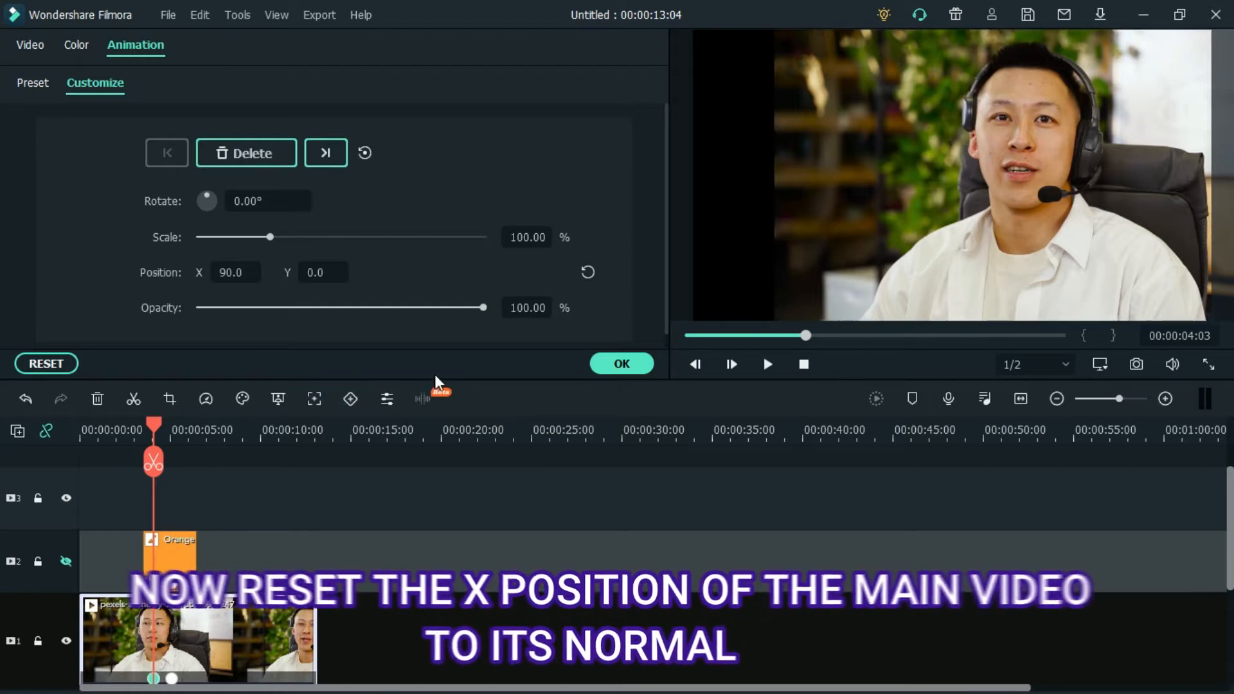
left_click(585, 274)
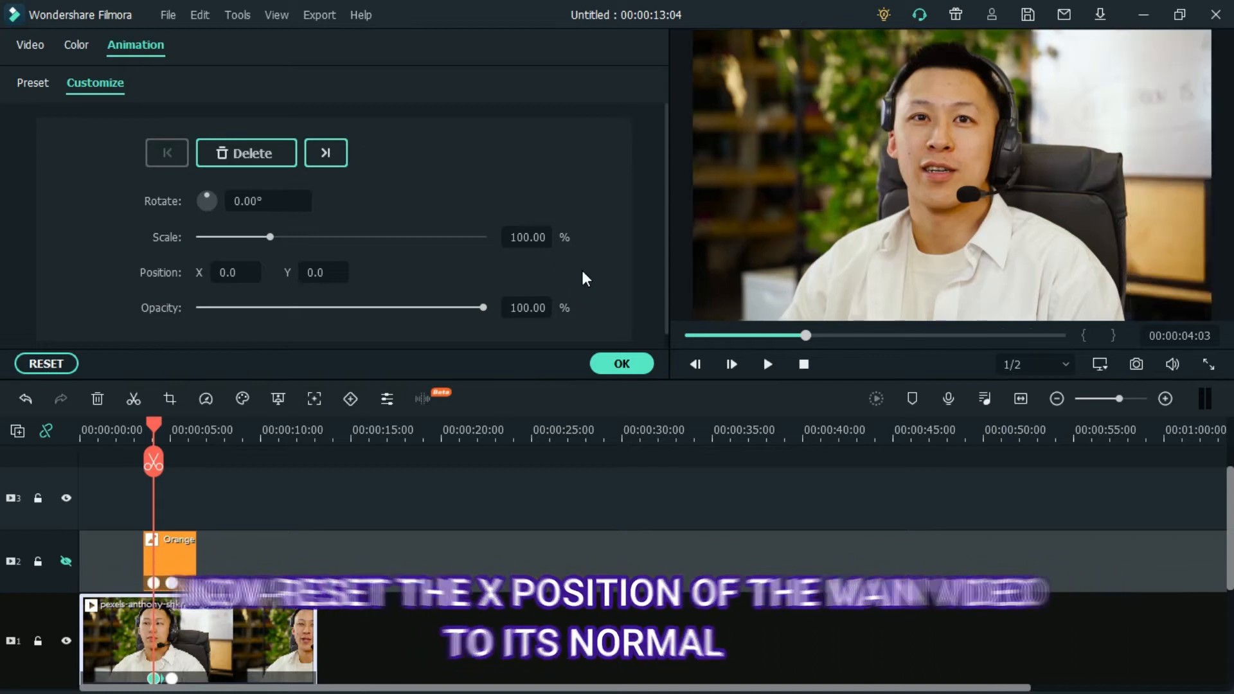
Show the orange track and collapse the orange panel past the frame's left edge at 00:00:04:03, X position about -290.5
left_click(68, 564)
left_click(168, 559)
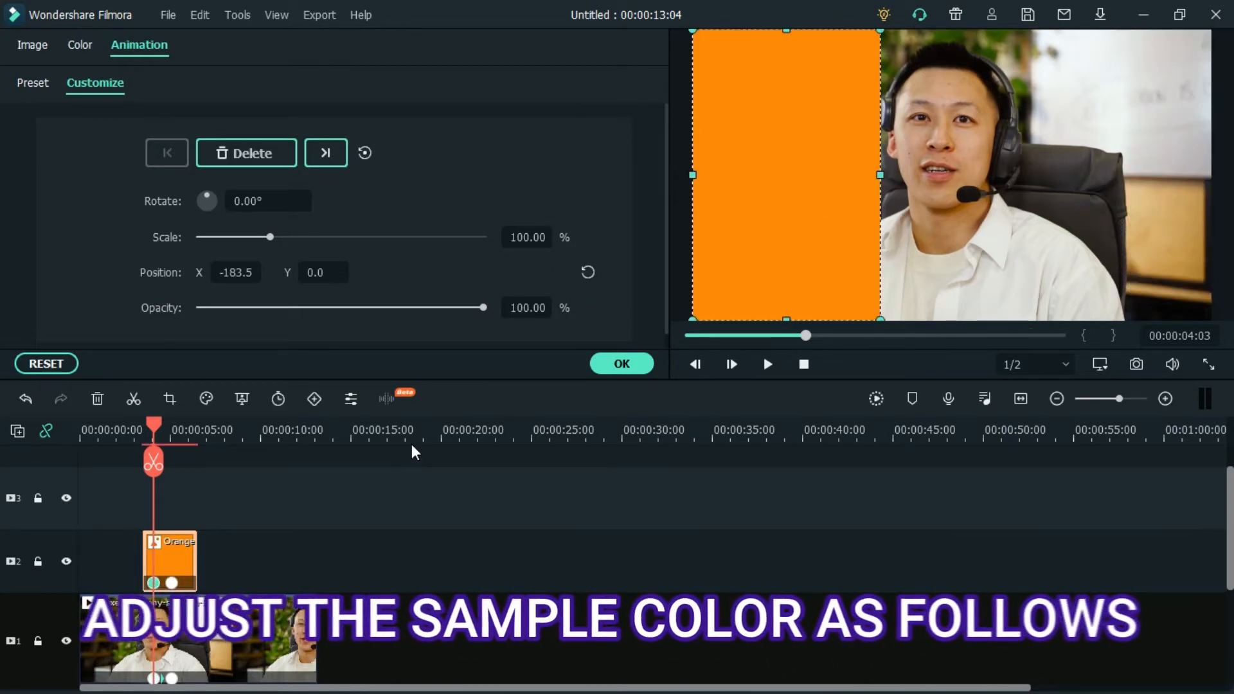
left_click_drag(860, 174, 690, 173)
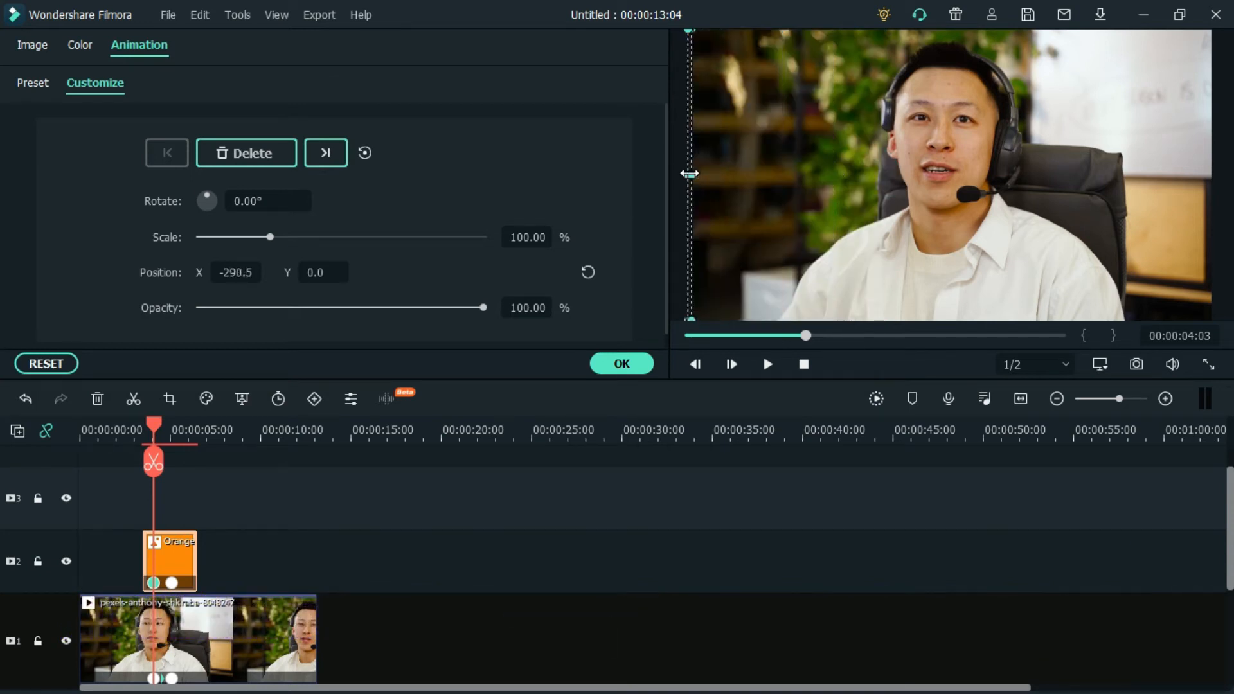
Fine-tune the timing of the main video's first keyframe and trim the orange clip's start to close the opening black gap
left_click(153, 679)
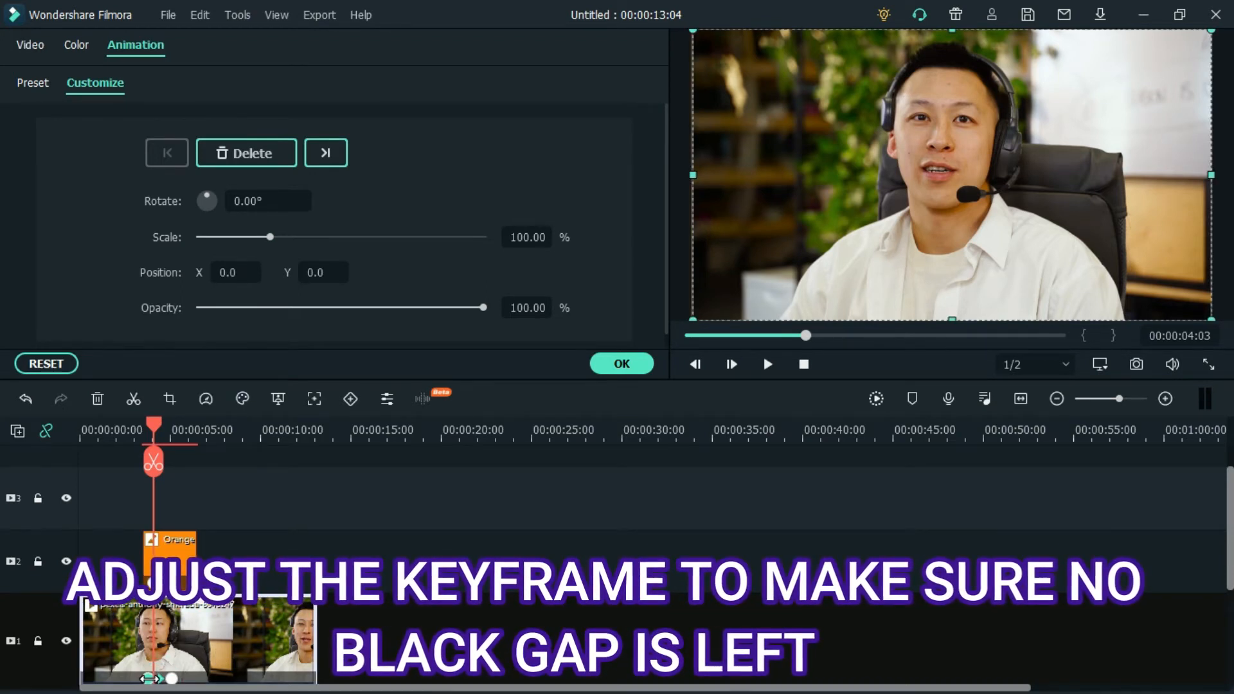
left_click_drag(149, 679, 159, 679)
left_click(144, 558)
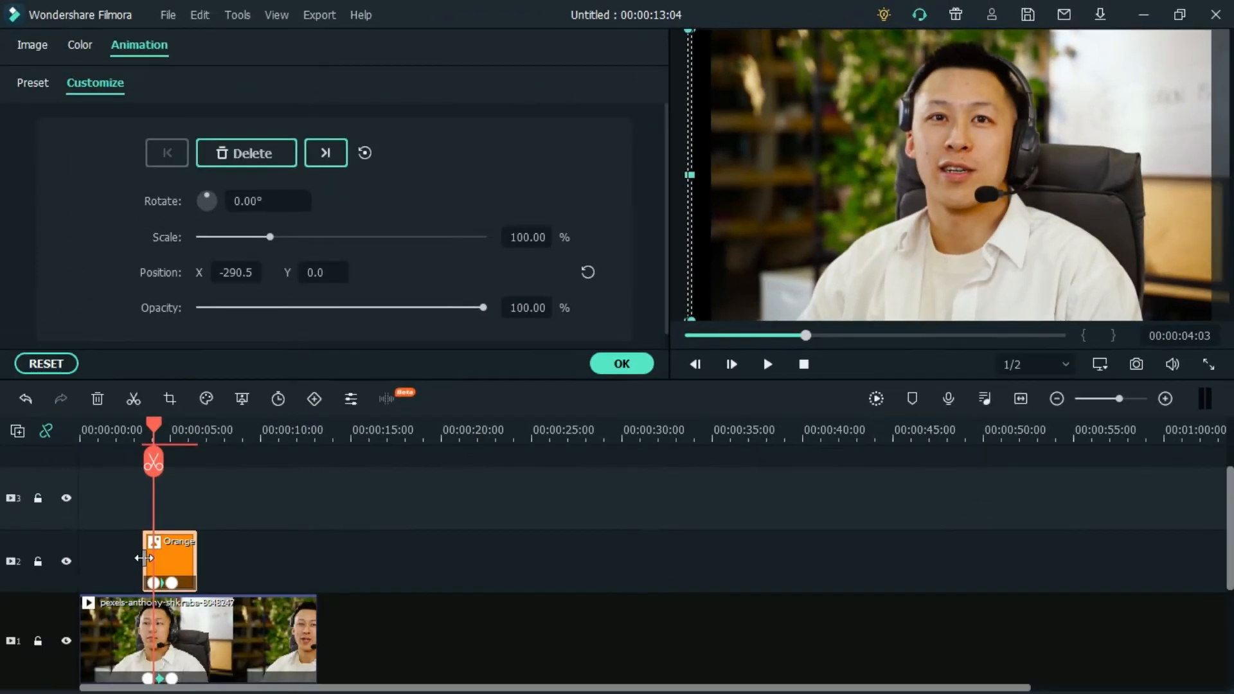
left_click_drag(144, 558, 146, 558)
mouse_move(154, 427)
left_mouse_down()
mouse_move(140, 425)
mouse_move(157, 427)
left_mouse_up()
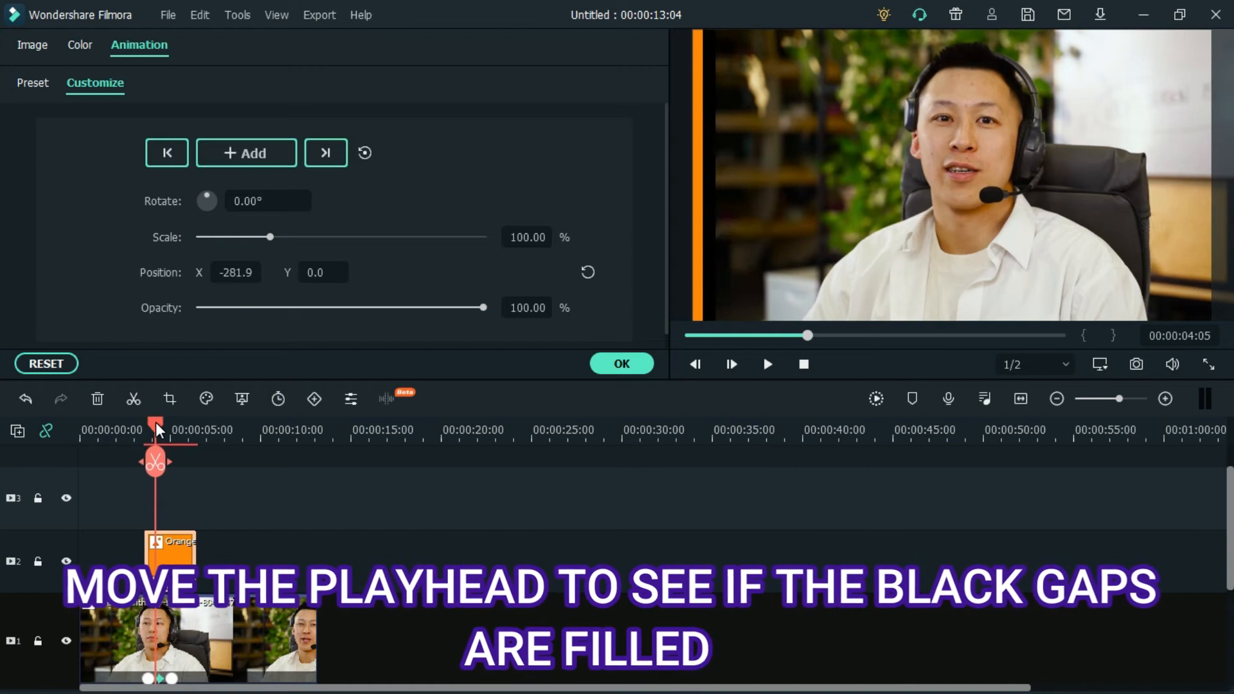
left_click(149, 680)
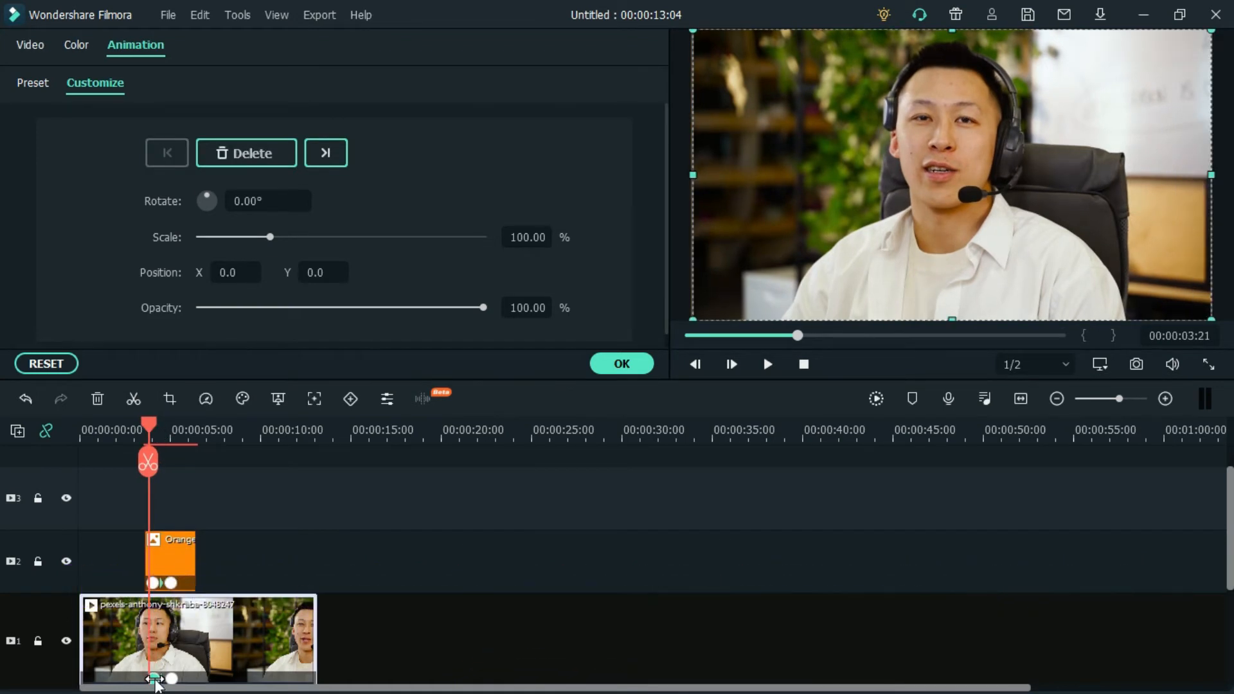
left_click_drag(155, 425, 174, 430)
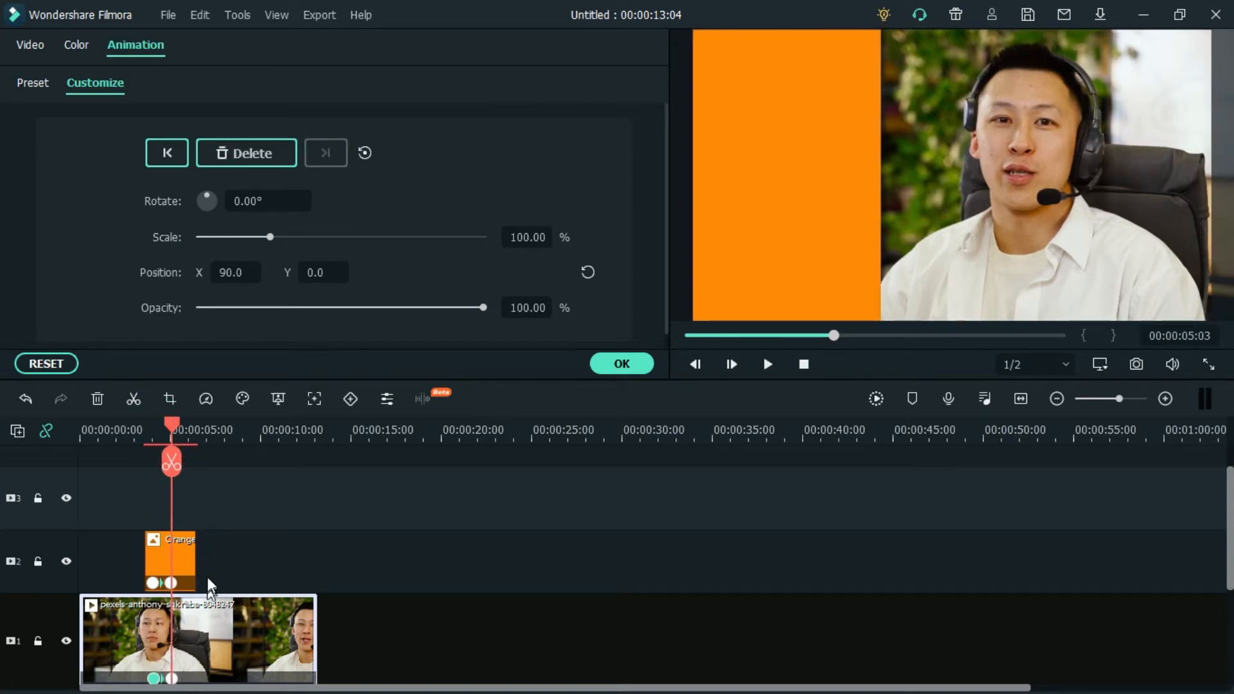
Extend the orange clip's end to about 10 seconds and keyframe the main video at 00:00:08:12
left_click(183, 563)
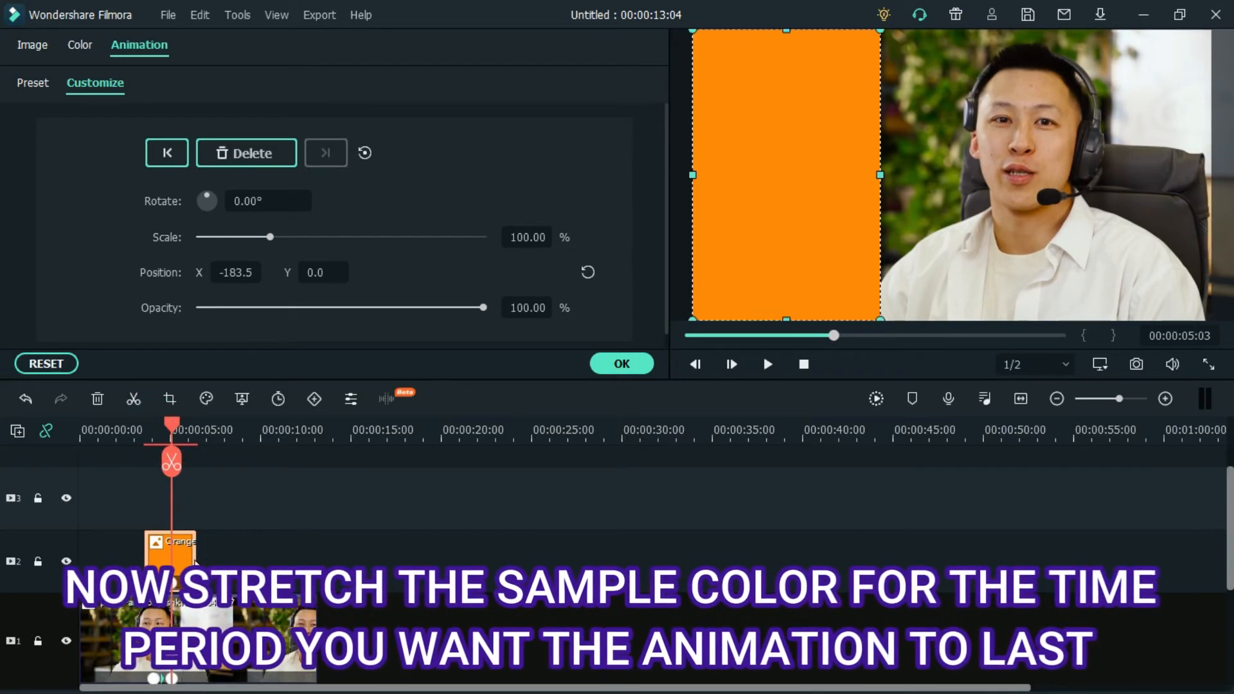
left_click_drag(196, 556, 260, 556)
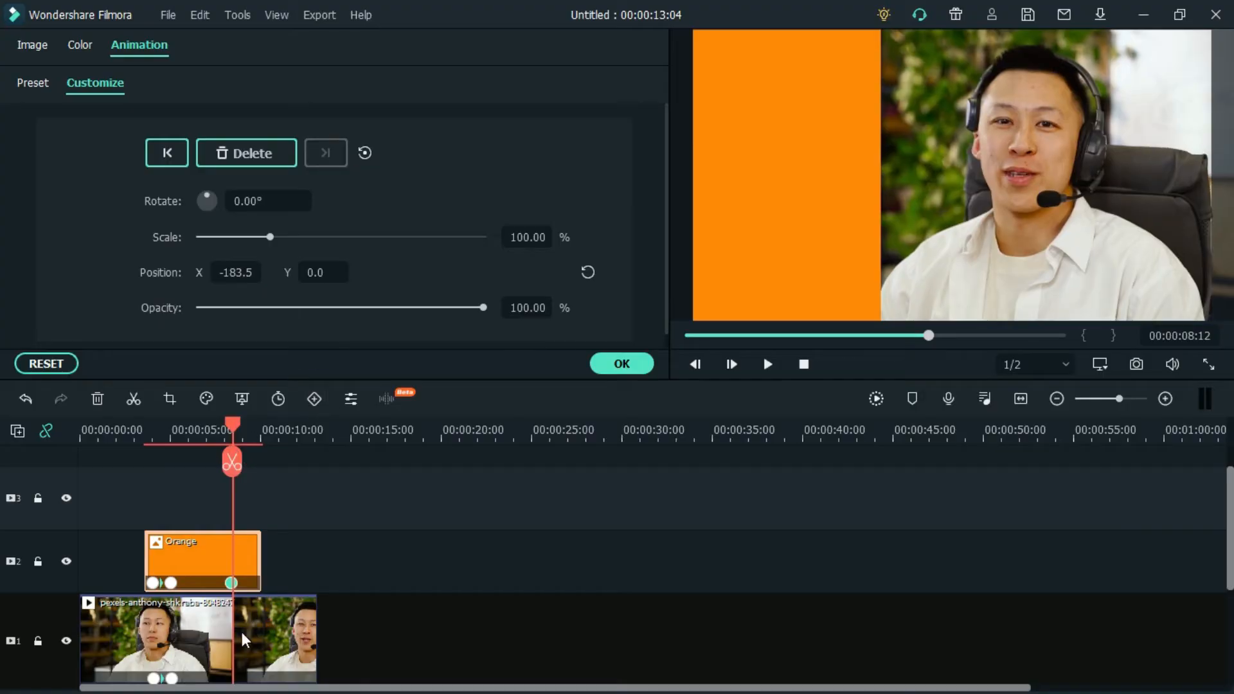
left_click(242, 631)
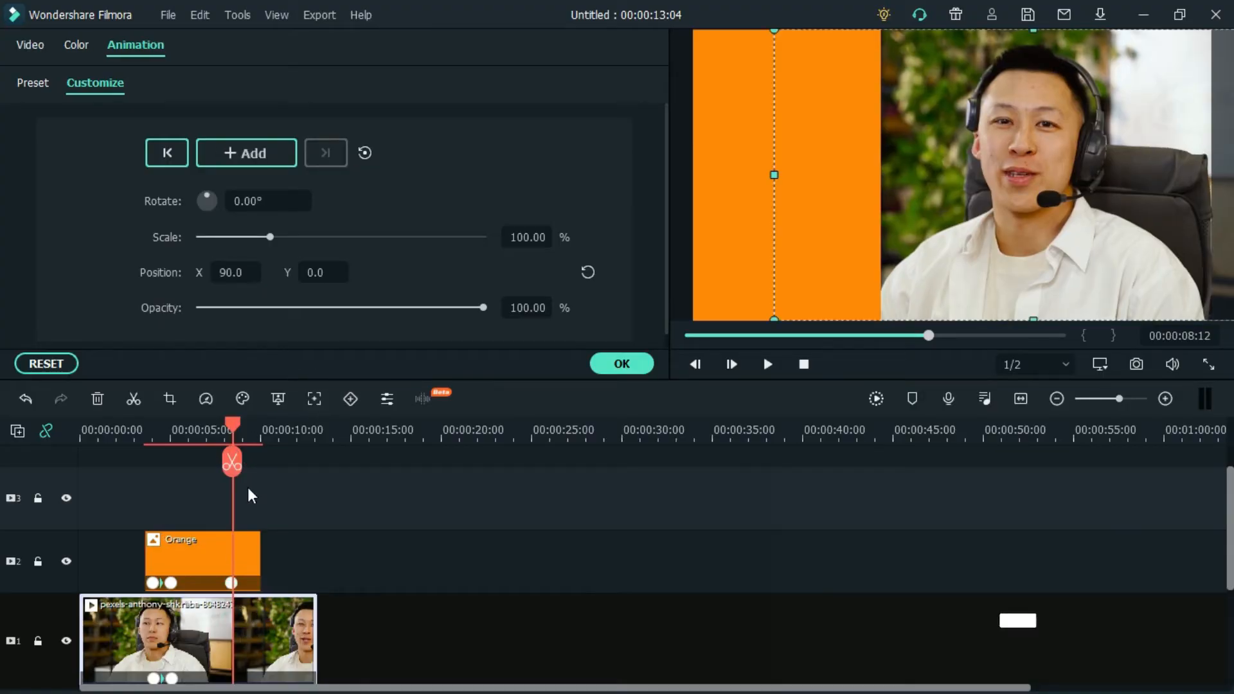
left_click(353, 400)
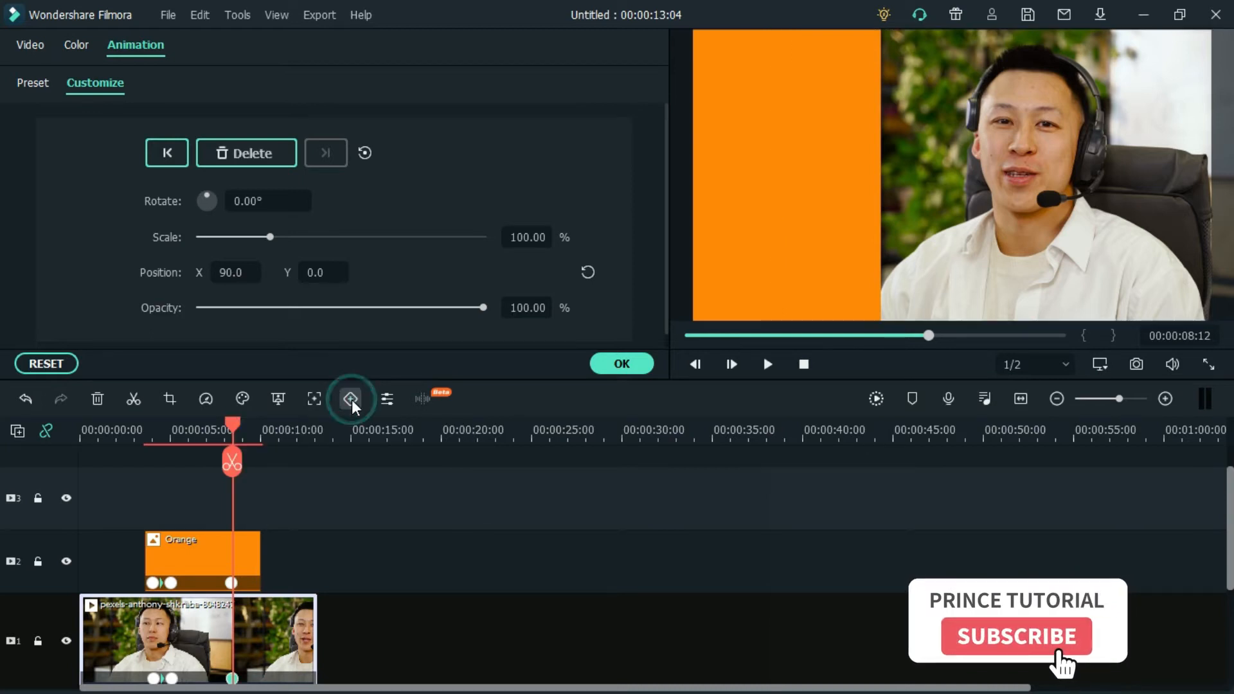
Keyframe the main video and the orange clip at 00:00:09:17, collapsing the orange panel past the frame's left edge there
left_click(255, 432)
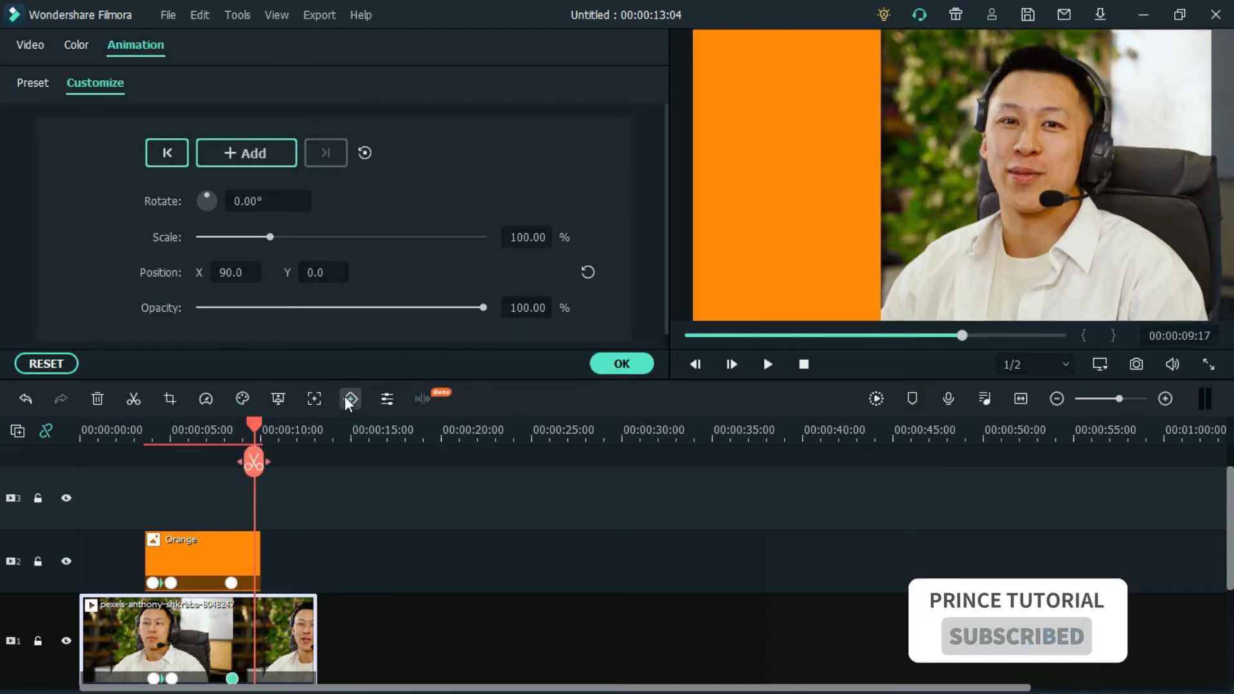
left_click(263, 157)
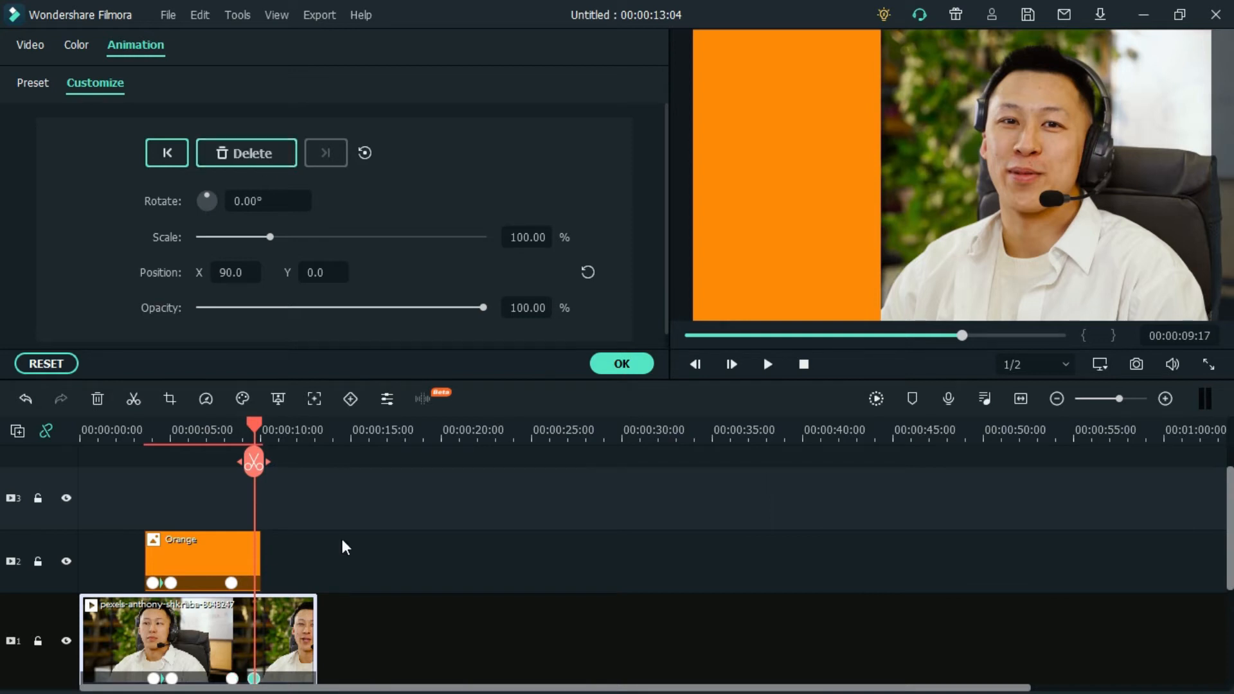
left_click(252, 567)
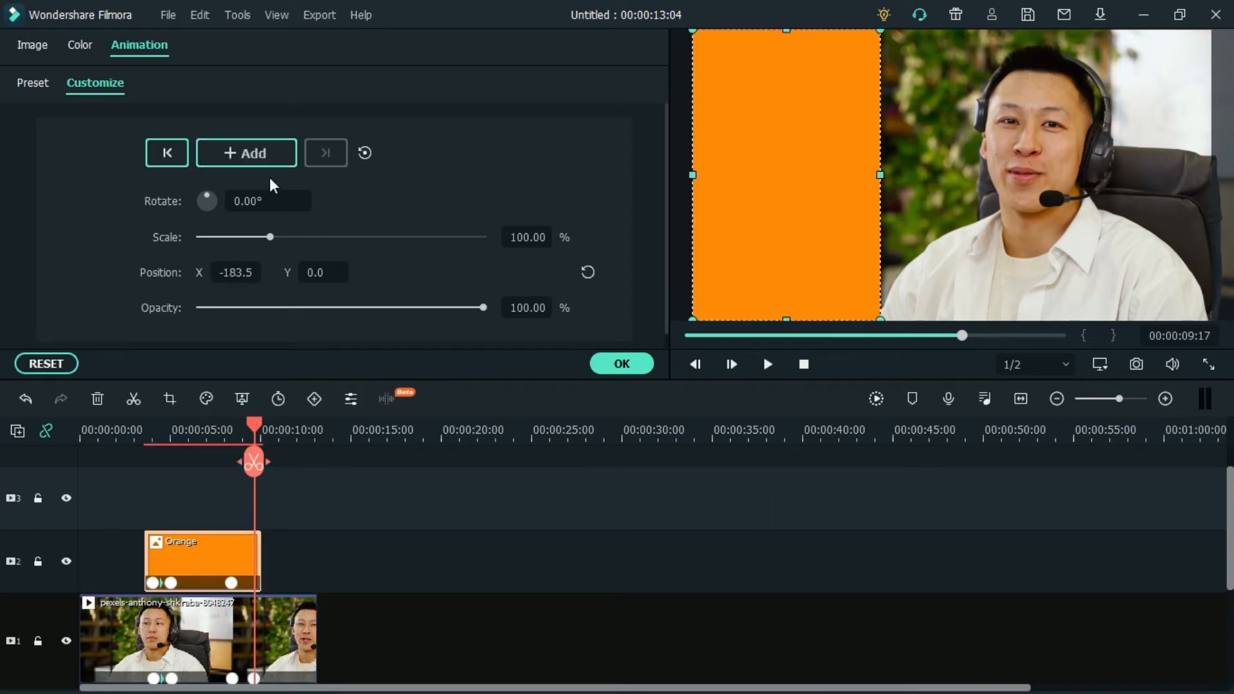
left_click(269, 157)
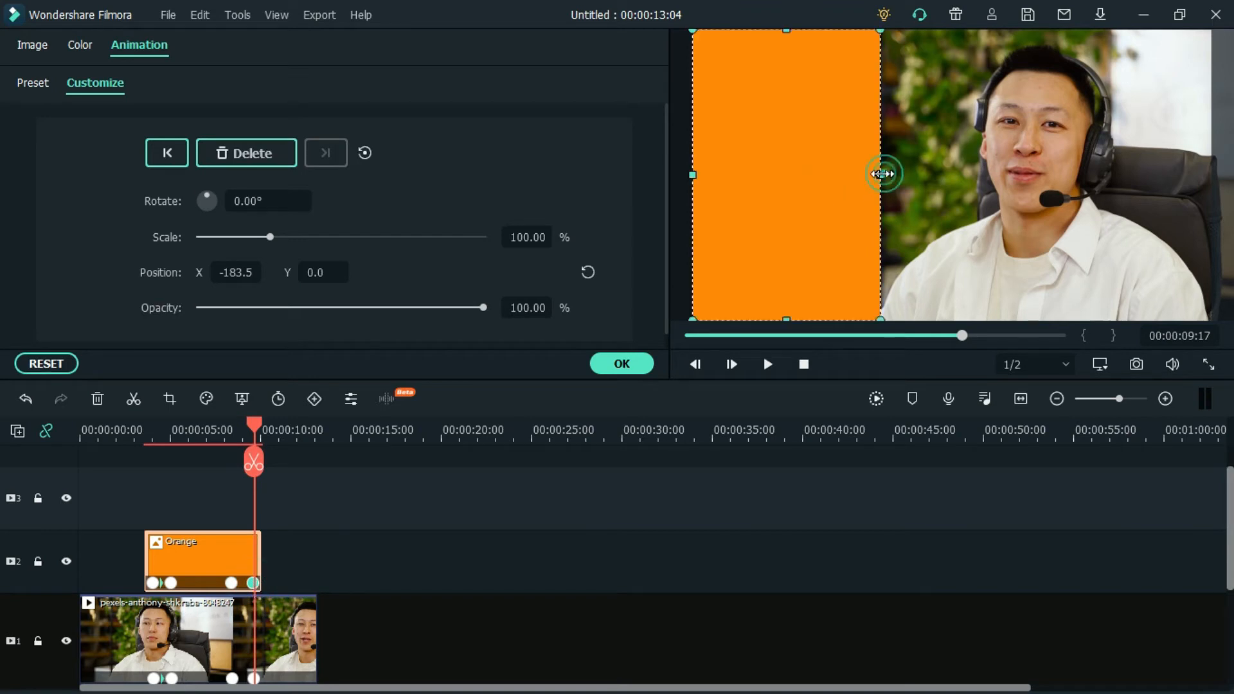
left_click_drag(816, 178, 633, 178)
Reset the main video's X position to 0 at the 00:00:09:17 keyframe and shift its closing keyframes slightly later
left_click(254, 680)
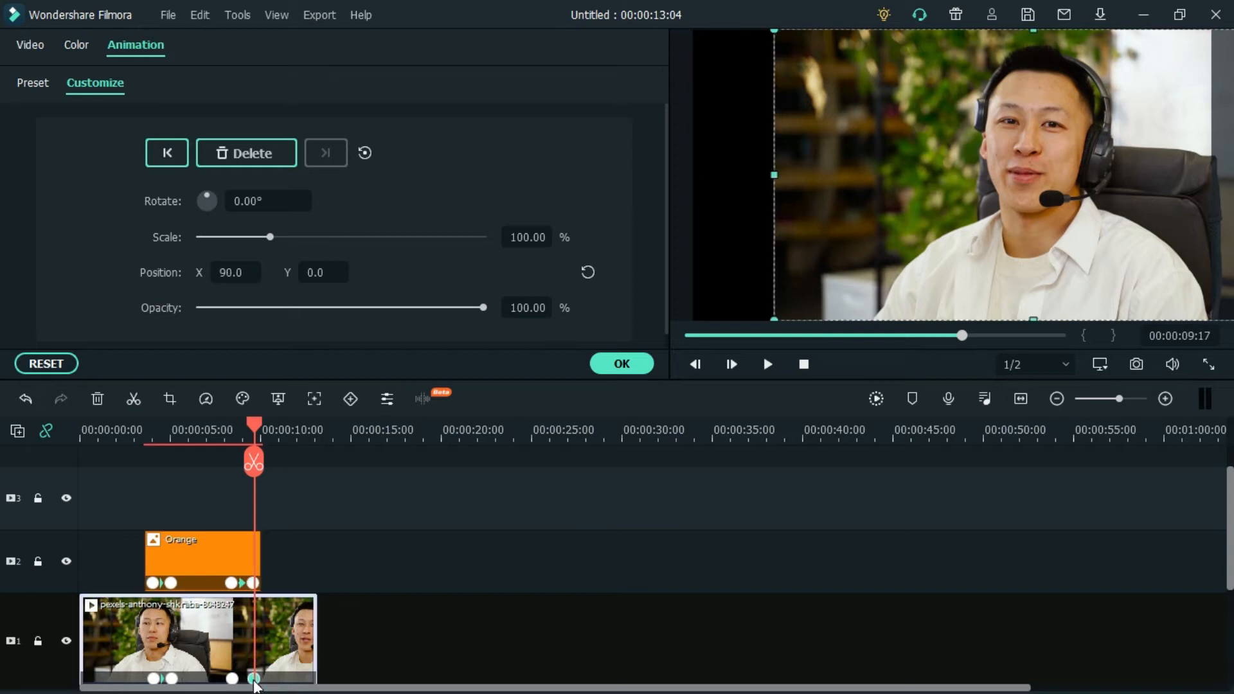
left_click(588, 272)
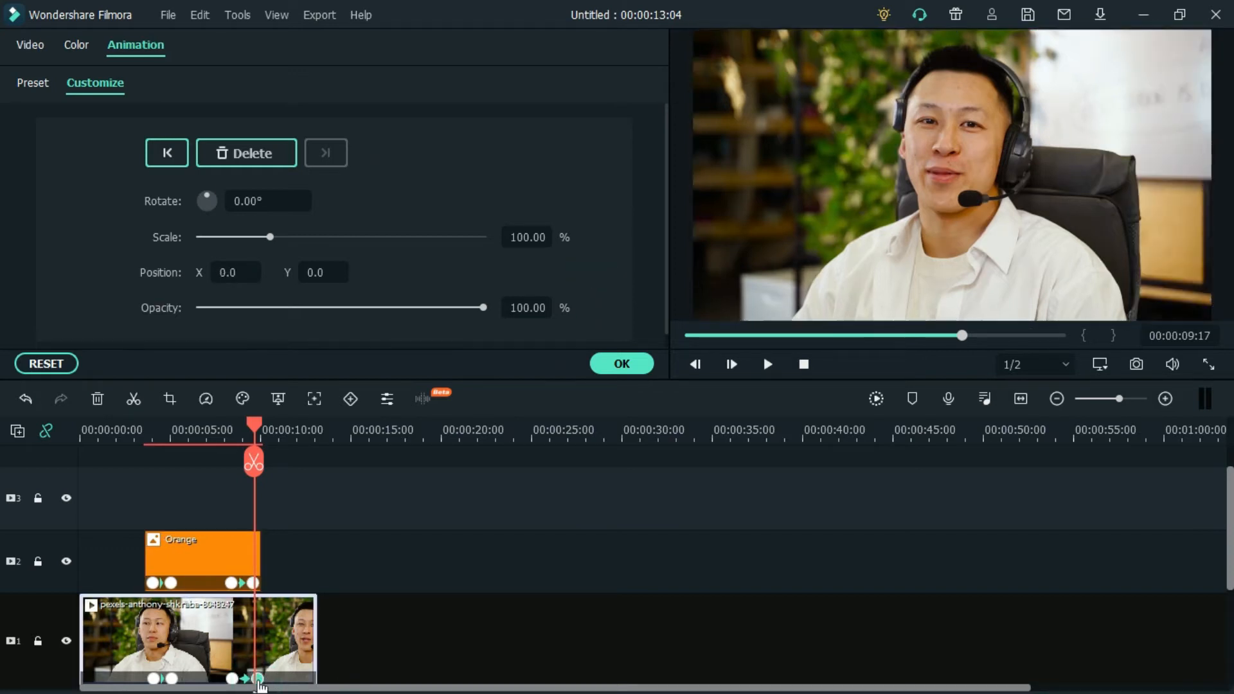
left_click_drag(259, 681, 260, 681)
left_click(235, 427)
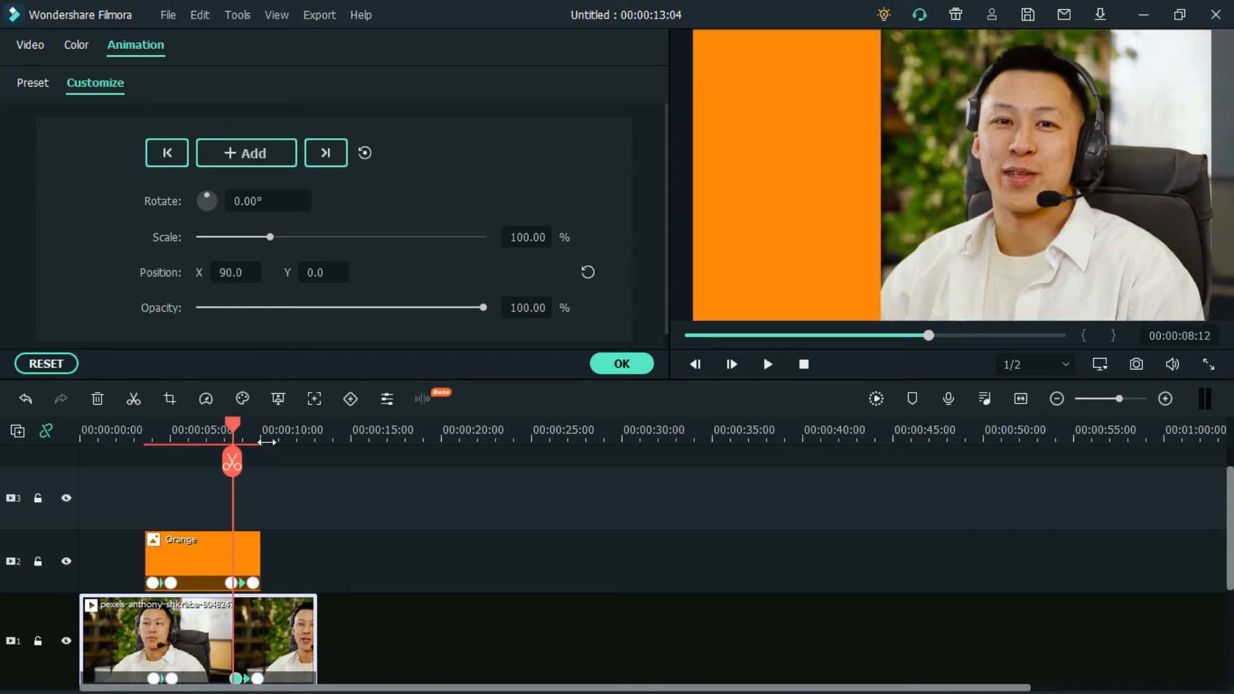
left_click(622, 364)
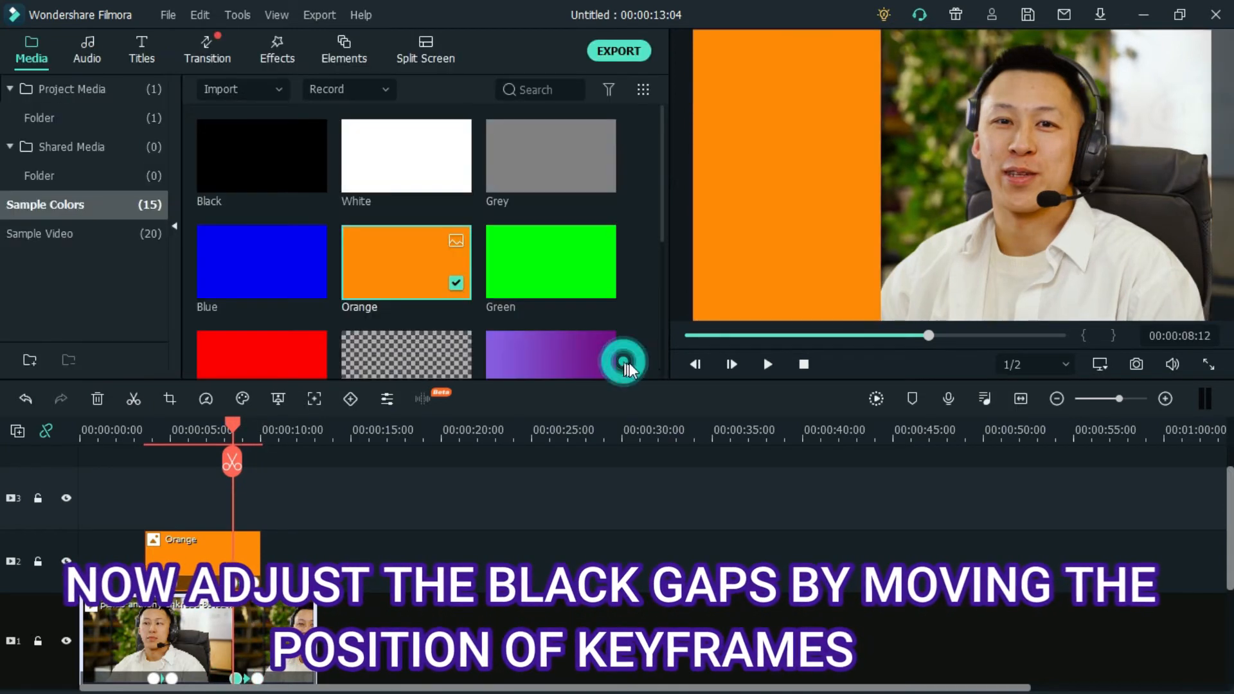
Check the closing slide for black gaps and move the main video's last keyframe slightly earlier
scroll(2, 495, "down", 1)
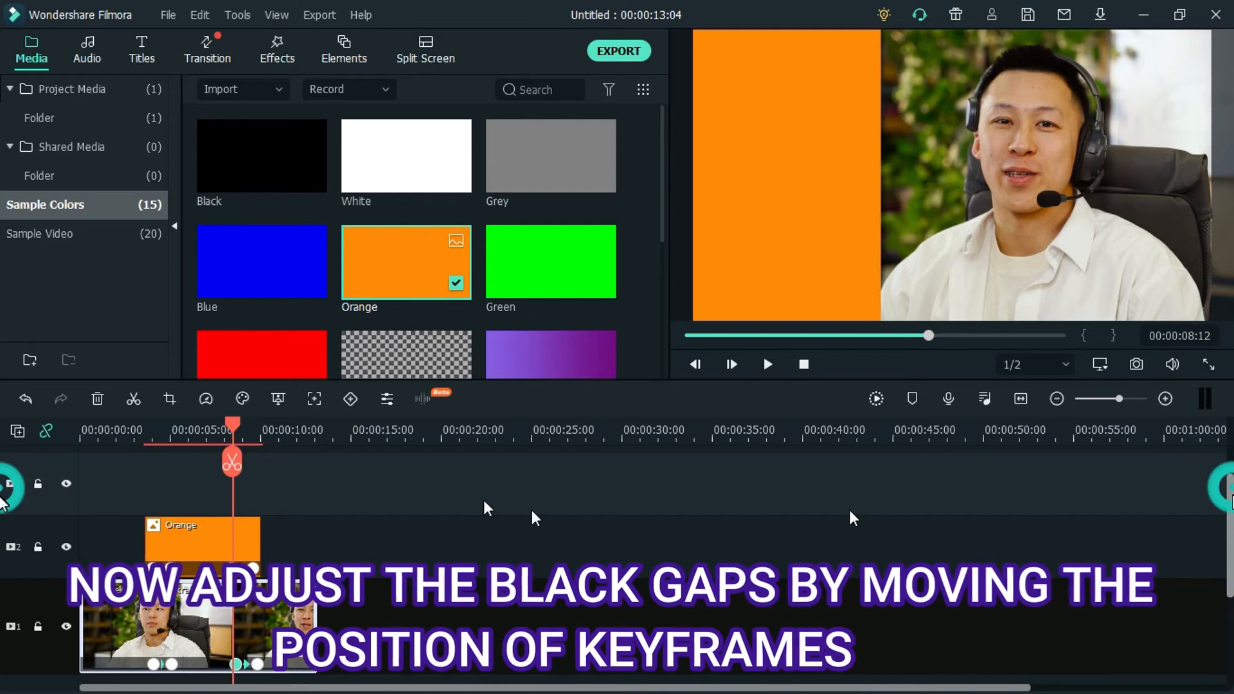
left_click_drag(234, 423, 254, 425)
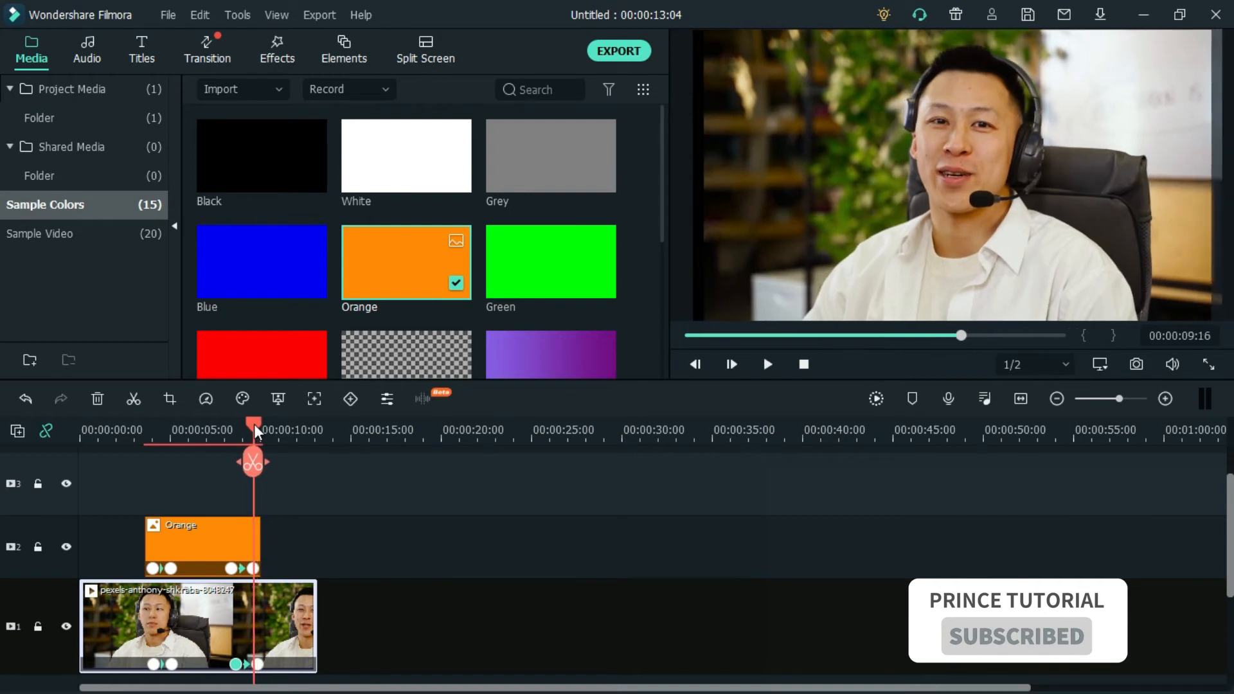
left_click(257, 665)
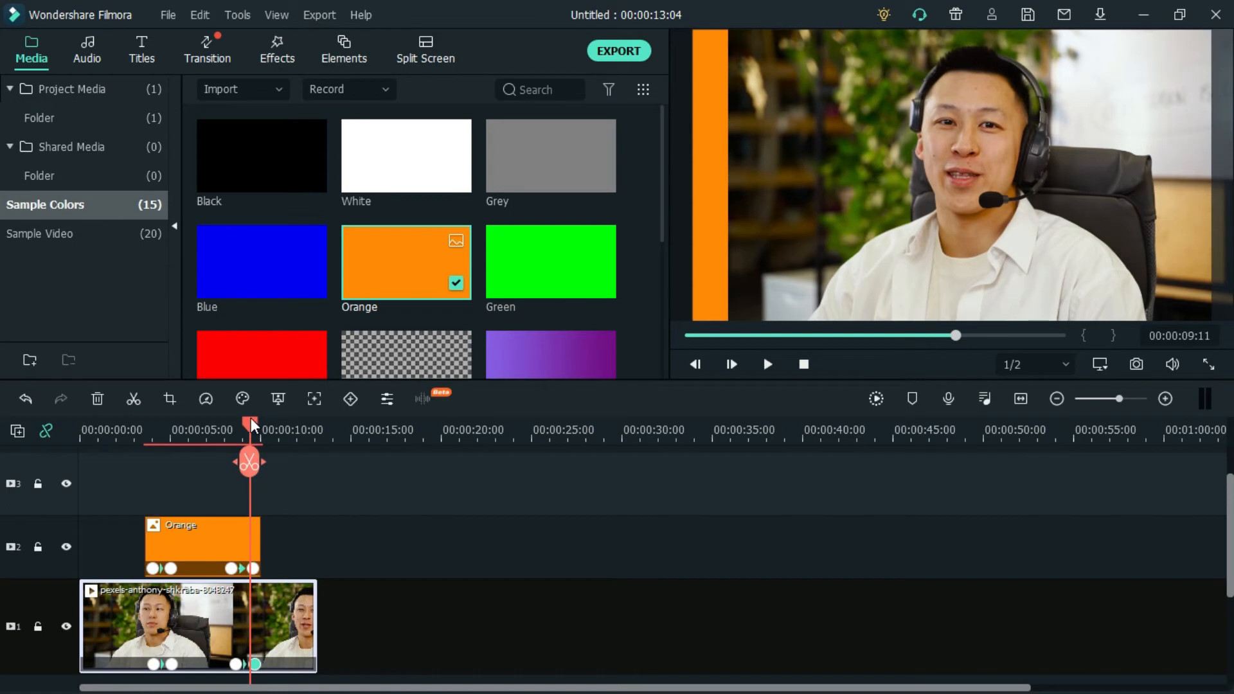
left_click_drag(252, 429, 211, 426)
left_click(255, 665)
Add a Default Title on track 3 above the orange clip, spanning about 5 to 8 seconds
scroll(212, 489, "up", 1)
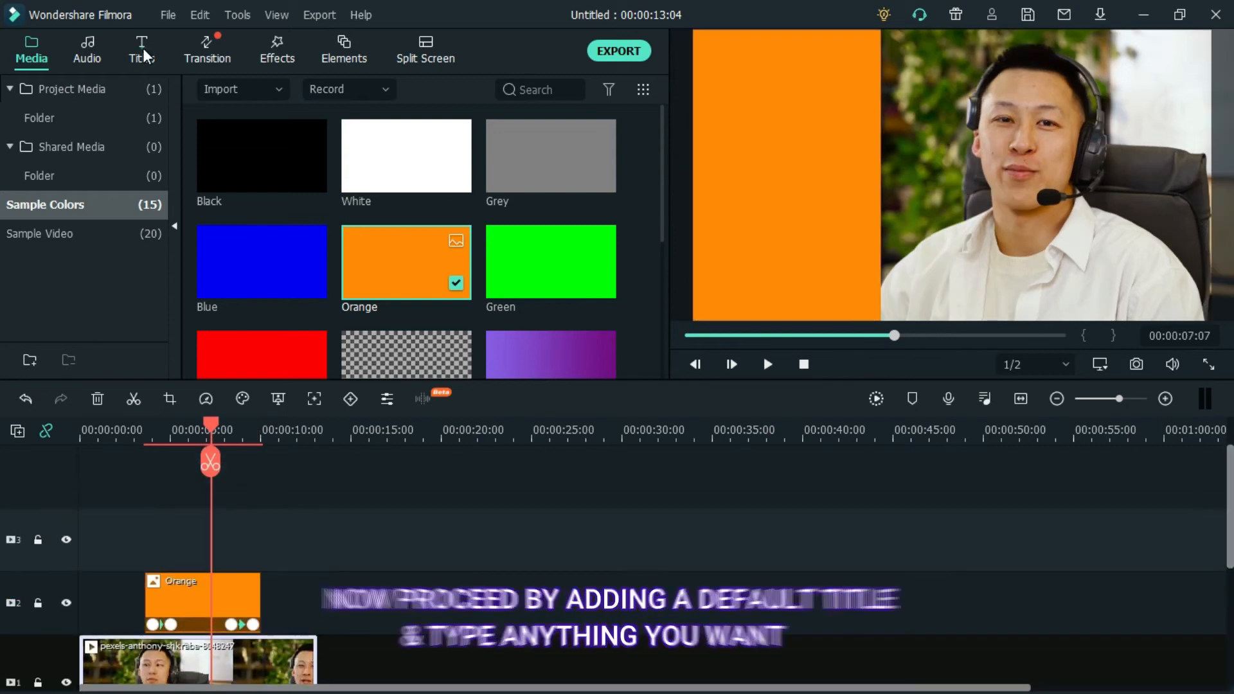
left_click(142, 51)
left_click_drag(276, 156, 182, 528)
left_click_drag(261, 535, 227, 535)
left_click(862, 173)
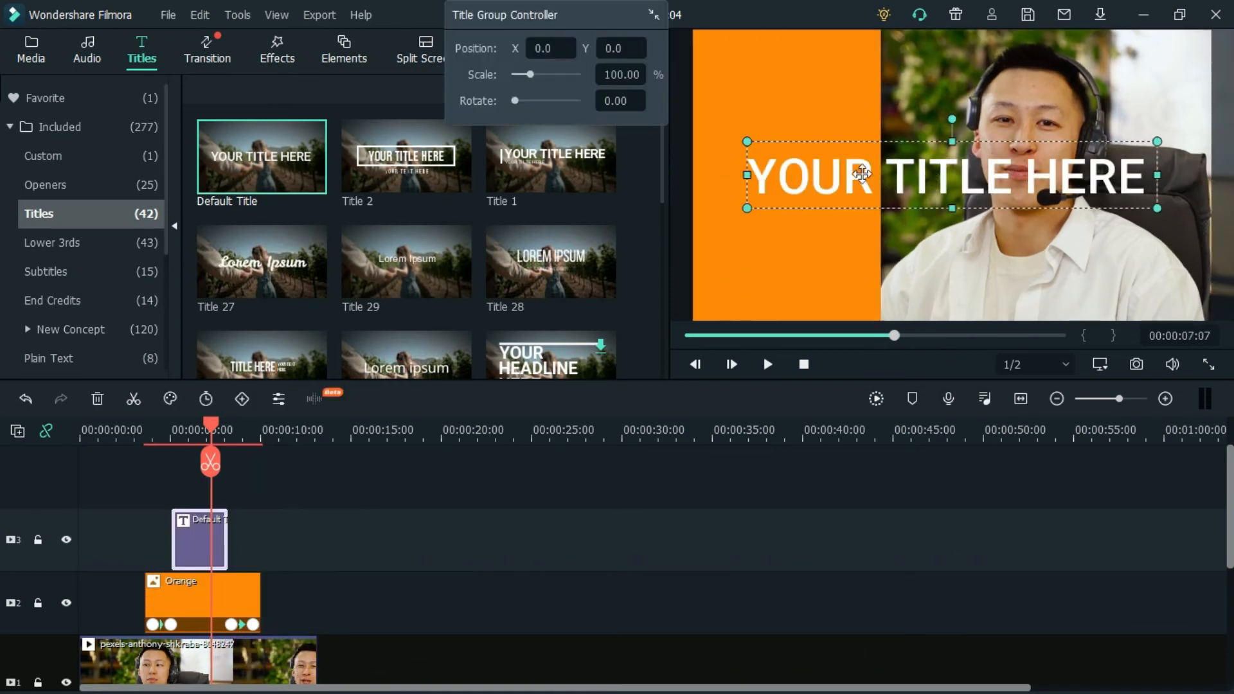
Open the title in advanced text editing and replace its text with "TO DO LIST"
double_click(191, 546)
left_click(538, 361)
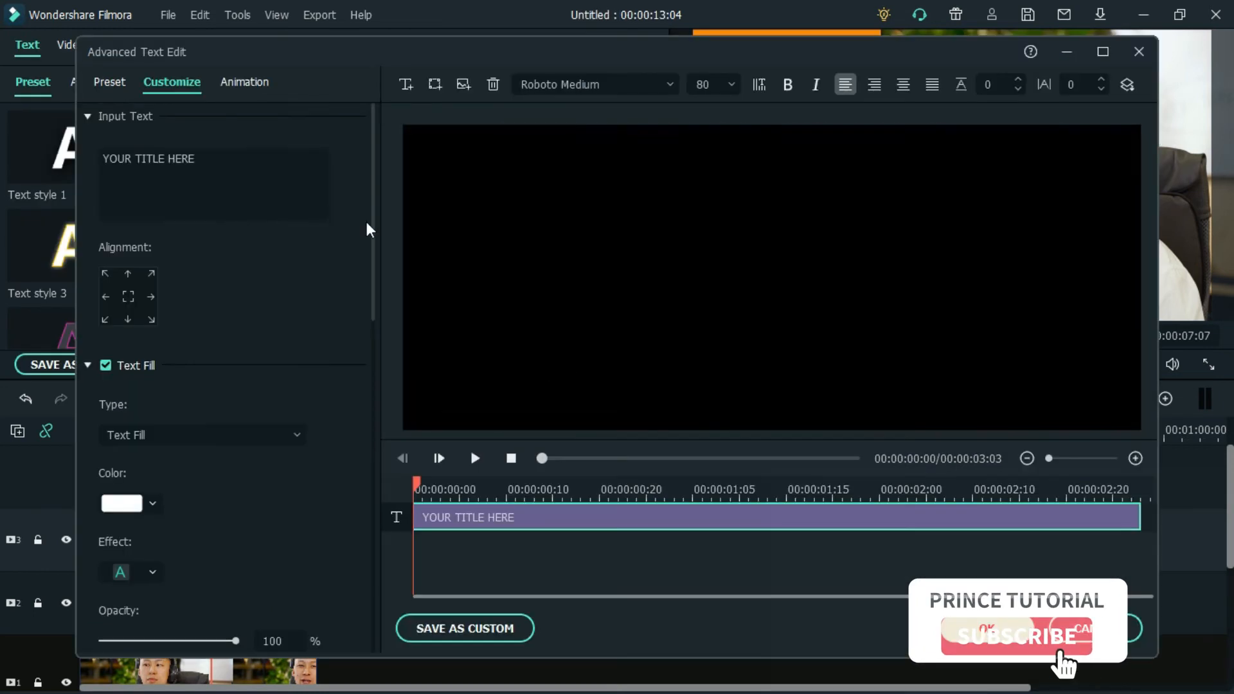
left_click(277, 187)
key("ctrl+a")
type("TO DO LIST")
Change the title's font to Roboto Condensed Bold
left_click(669, 84)
key("Up")
key("Up")
key("Up")
key("Up")
key("Up")
key("Up")
key("Up")
key("Up")
key("Return")
Place the title at the top of the orange panel, set its font size to 64 and apply the text edits
left_click(797, 283)
left_click_drag(797, 283, 641, 154)
left_click(730, 85)
key("Up")
key("Up")
key("Up")
key("Return")
left_click(748, 222)
left_click(985, 629)
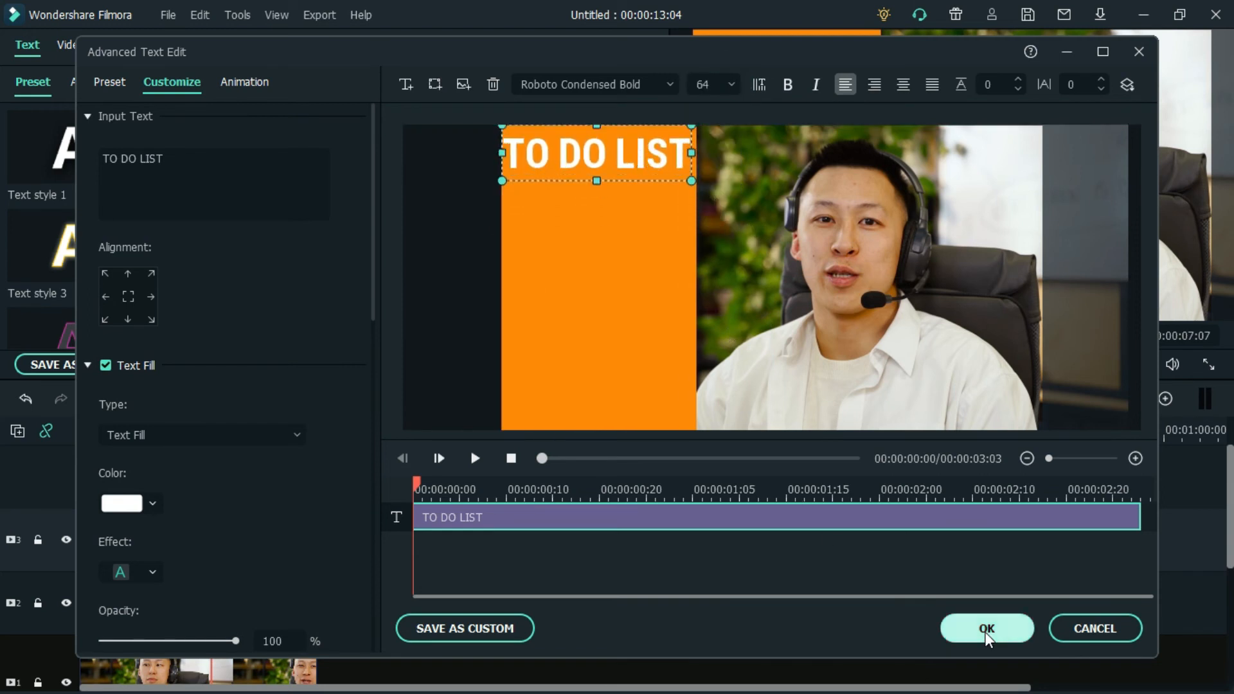